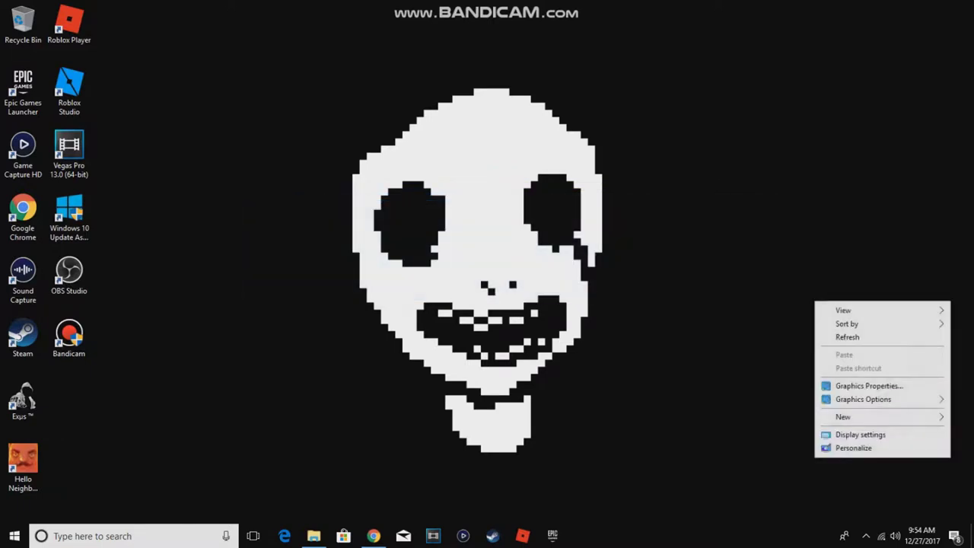
{"action": "left_click", "coordinate": [69, 154]}
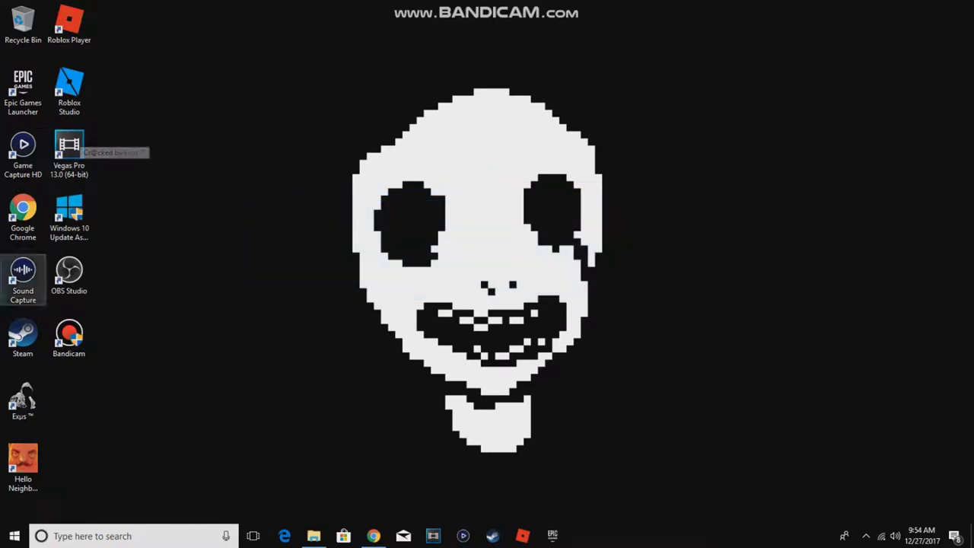
{"action": "left_click_drag", "start_coordinate": [23, 152], "coordinate": [440, 154]}
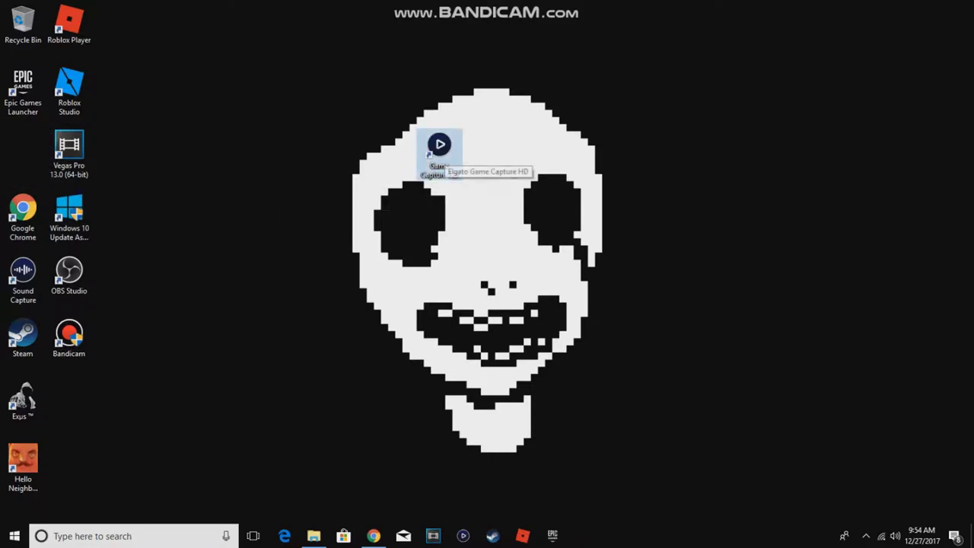
{"action": "left_click_drag", "start_coordinate": [564, 236], "coordinate": [347, 95]}
{"action": "right_click", "coordinate": [564, 236]}
{"action": "left_click", "coordinate": [348, 99]}
Move the Vegas Pro 13.0 shortcut down on the desktop and launch the program from it
{"action": "left_click_drag", "start_coordinate": [439, 149], "coordinate": [440, 215]}
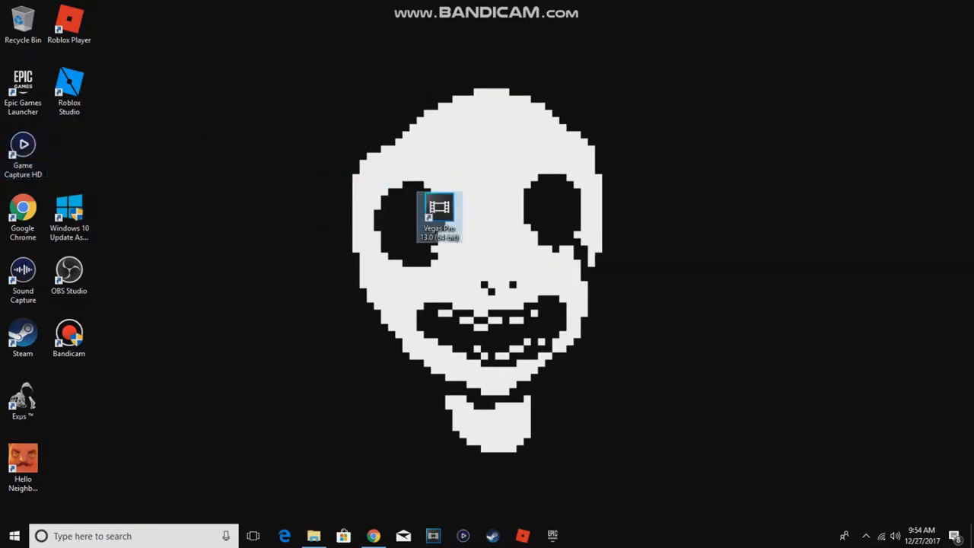
{"action": "left_click", "coordinate": [498, 228]}
{"action": "double_click", "coordinate": [439, 216]}
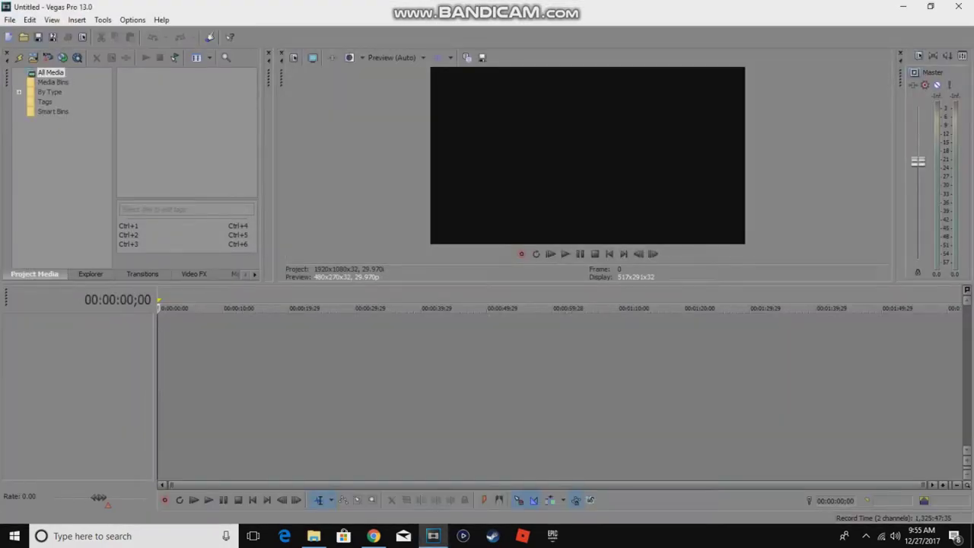
Open the media file "video" from the Downloads folder so it lands on the empty timeline
{"action": "key", "text": "ctrl+o"}
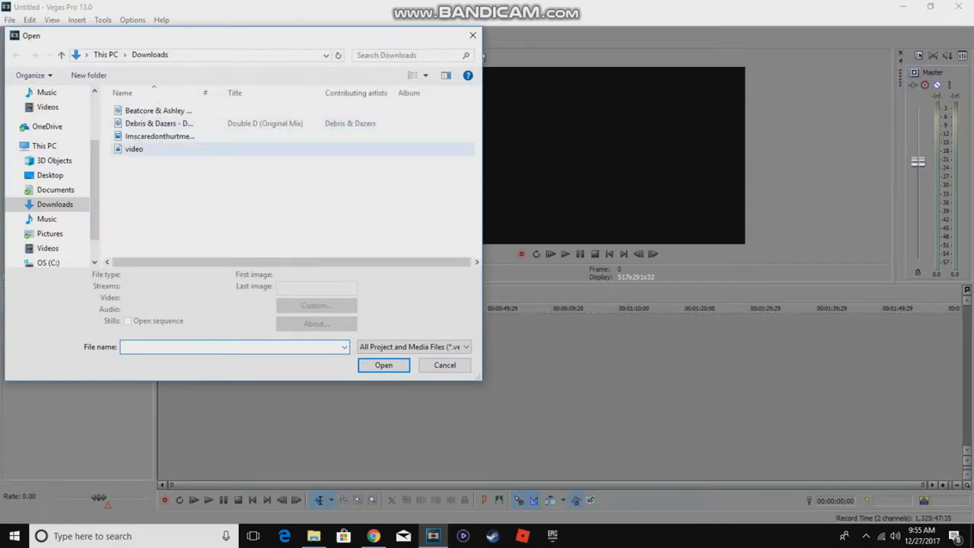
{"action": "left_click", "coordinate": [144, 150]}
{"action": "left_click", "coordinate": [145, 149]}
{"action": "left_click", "coordinate": [229, 199]}
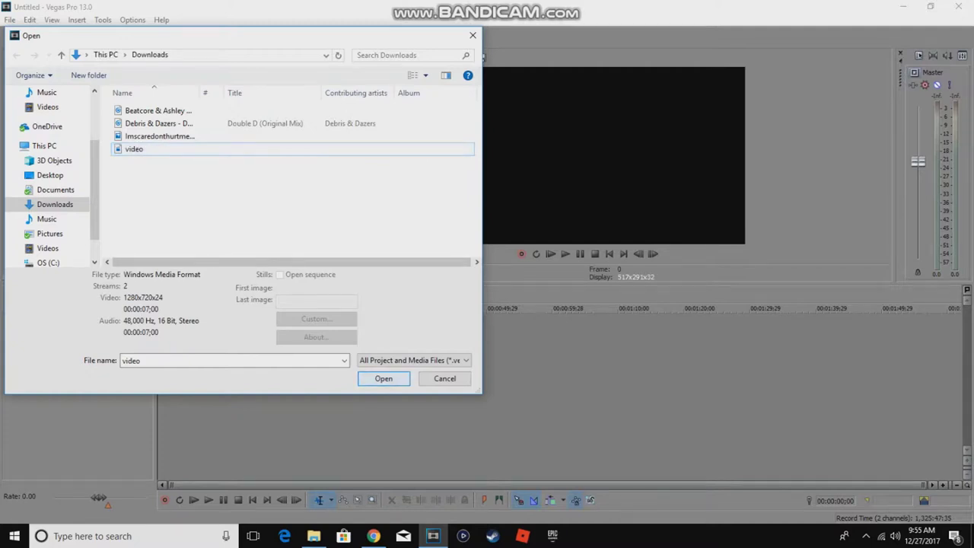
{"action": "left_click", "coordinate": [384, 378]}
{"action": "left_click", "coordinate": [554, 216]}
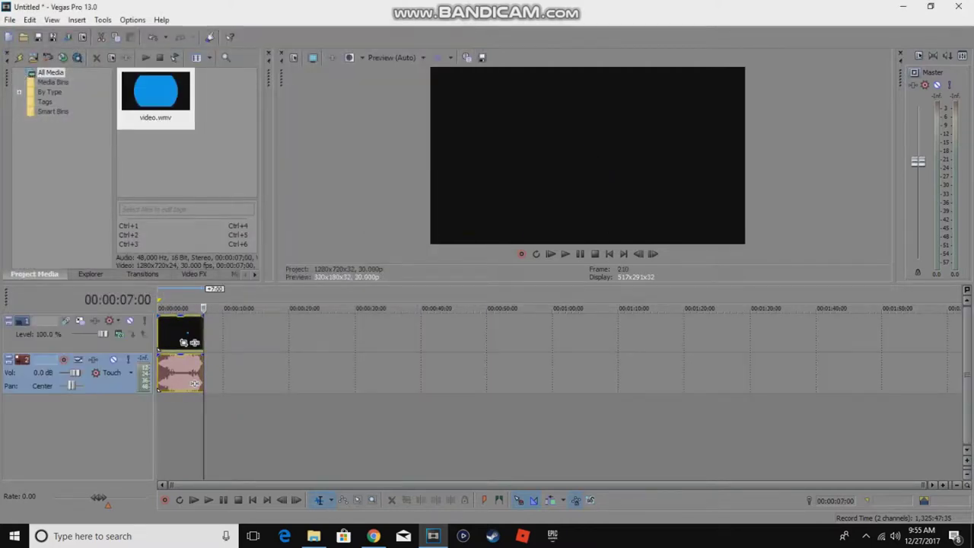
Play the intro clip on the timeline from its beginning to review it, then replay it
{"action": "left_click", "coordinate": [159, 333]}
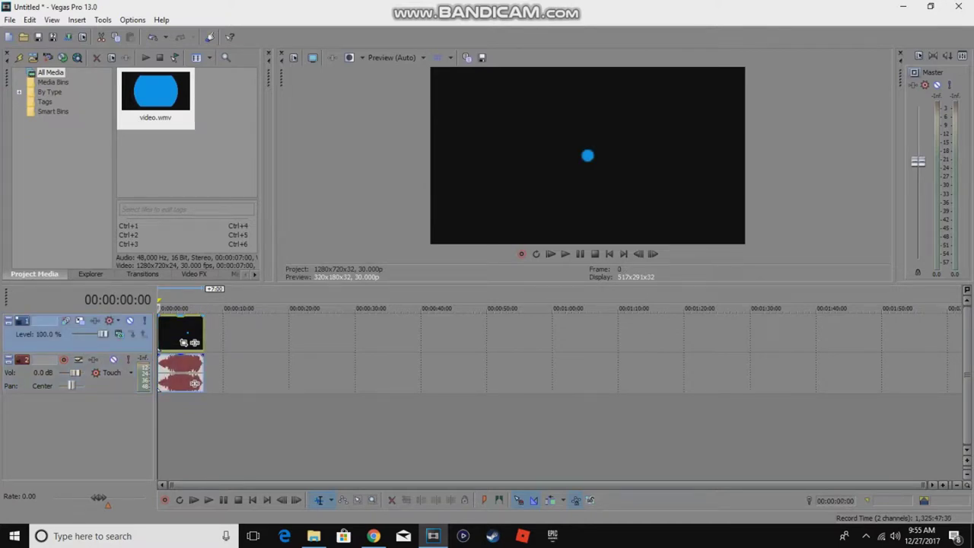
{"action": "key", "text": "space"}
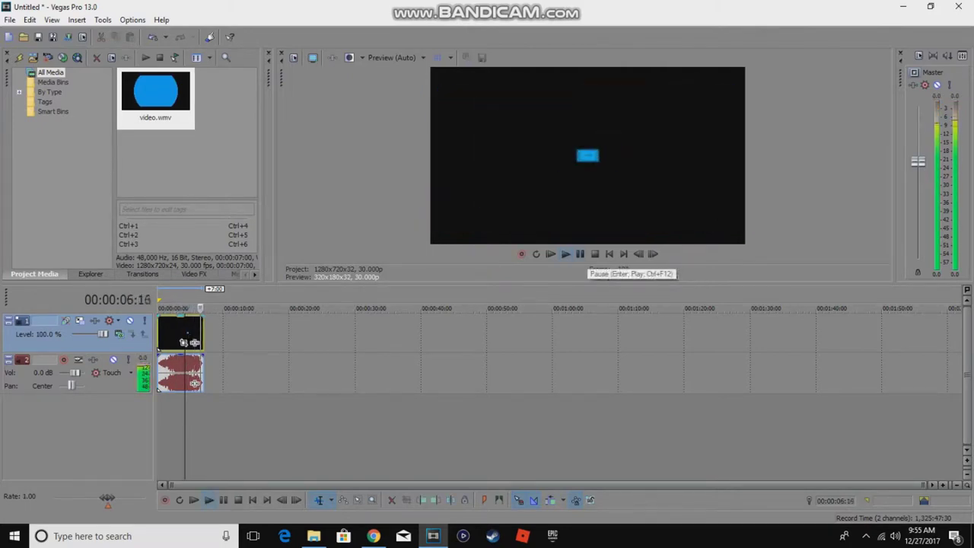
{"action": "left_click", "coordinate": [580, 254]}
{"action": "key", "text": "Home"}
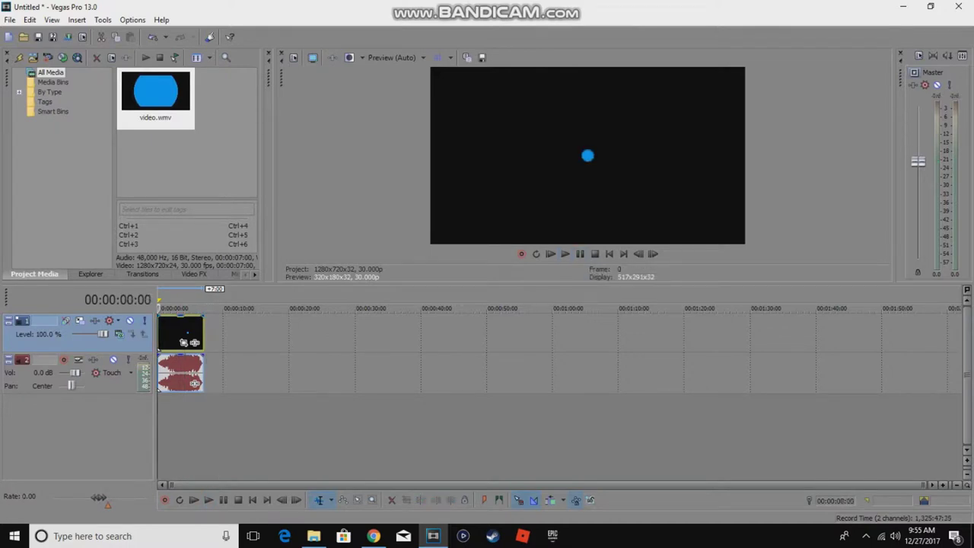
{"action": "key", "text": "space"}
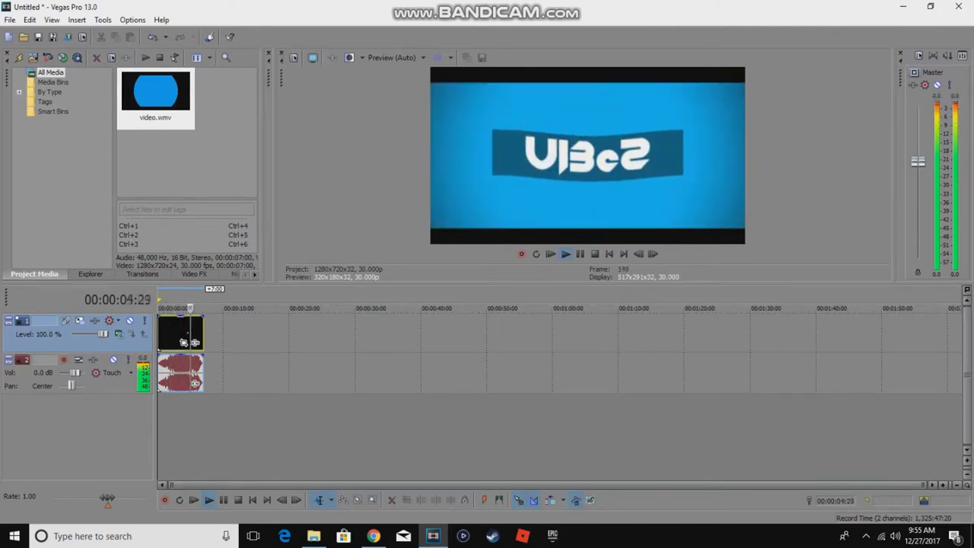
{"action": "key", "text": "space"}
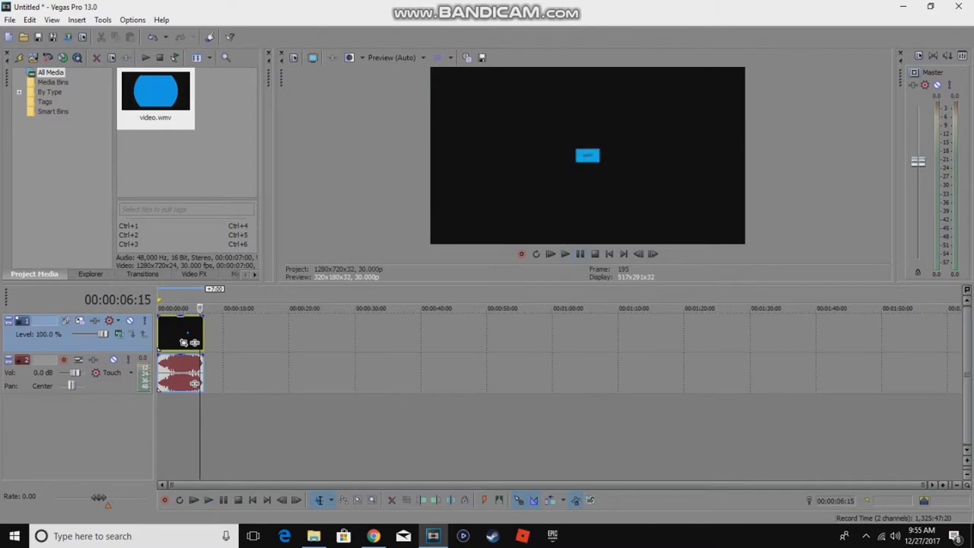
Open the "My Great Game - My Great Capture" recording from the Videos folder to add it to the timeline
{"action": "key", "text": "ctrl+o"}
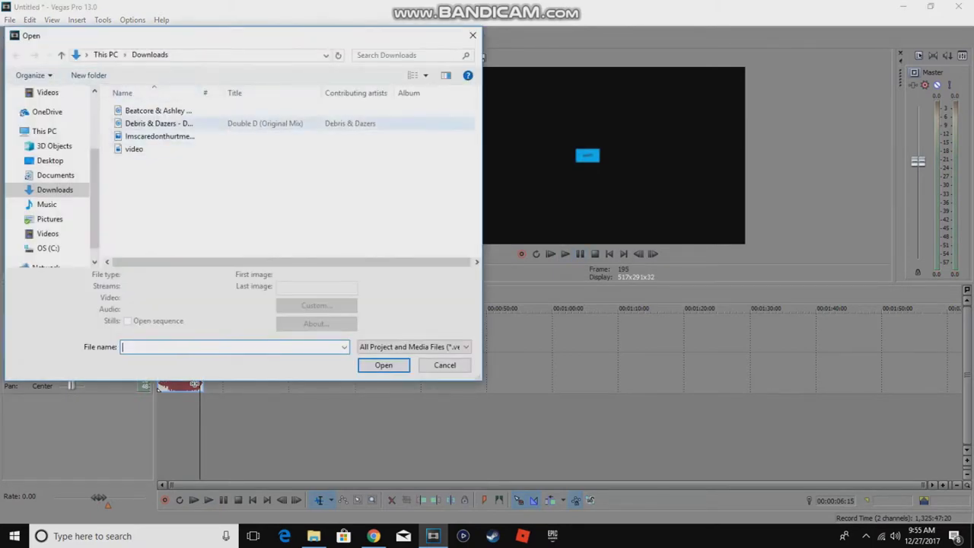
{"action": "left_click", "coordinate": [47, 92]}
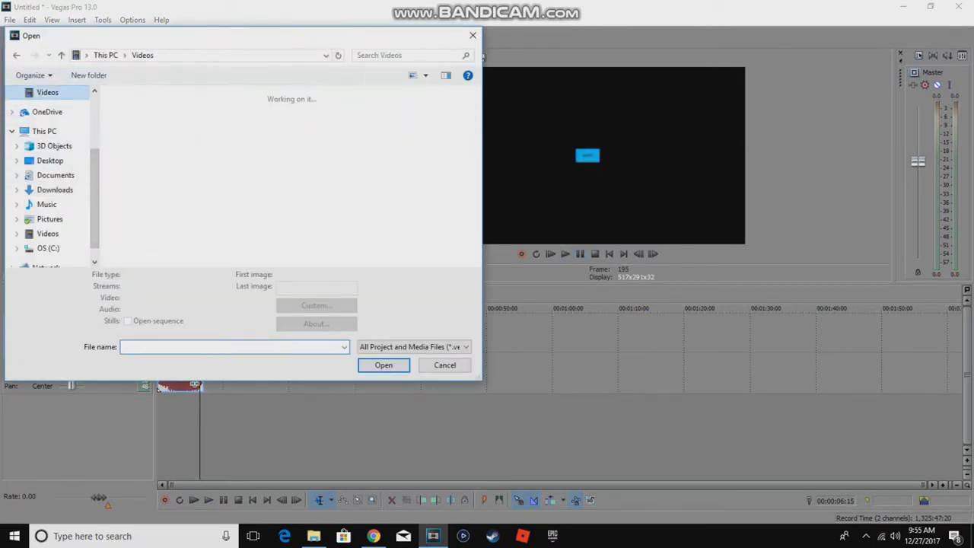
{"action": "left_click", "coordinate": [291, 130]}
{"action": "left_click", "coordinate": [383, 364]}
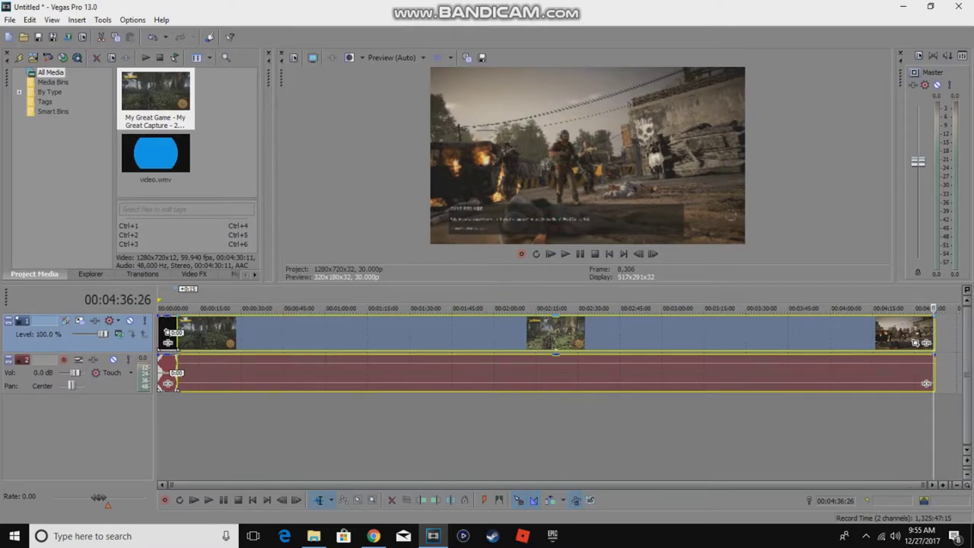
Play the gameplay clip from the end of the intro and split it at 00:00:12:19
{"action": "left_click", "coordinate": [272, 333]}
{"action": "left_click", "coordinate": [178, 333]}
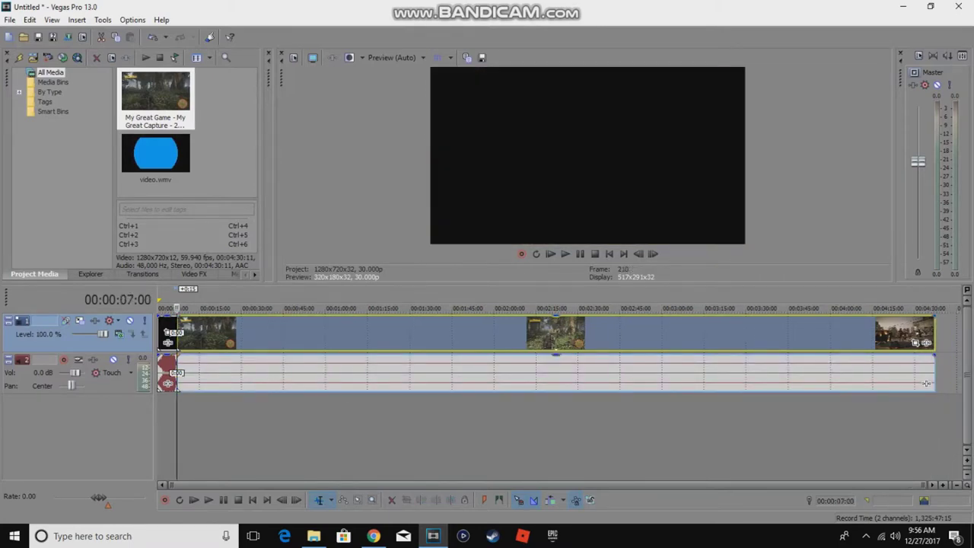
{"action": "left_click", "coordinate": [204, 333]}
{"action": "left_click", "coordinate": [272, 333]}
{"action": "mouse_move", "coordinate": [365, 333]}
{"action": "left_mouse_down"}
{"action": "mouse_move", "coordinate": [387, 333]}
{"action": "mouse_move", "coordinate": [364, 333]}
{"action": "left_mouse_up"}
{"action": "left_click", "coordinate": [565, 254]}
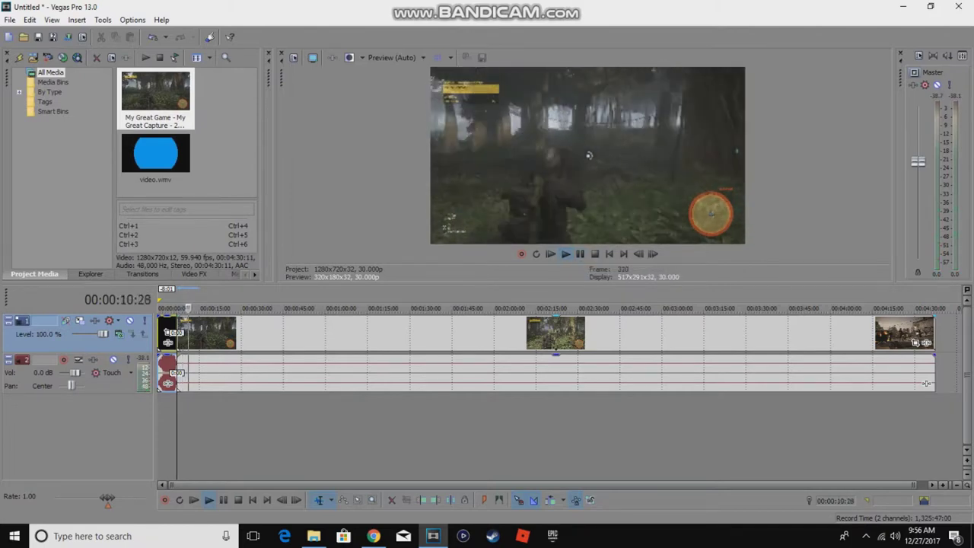
{"action": "left_click", "coordinate": [579, 254]}
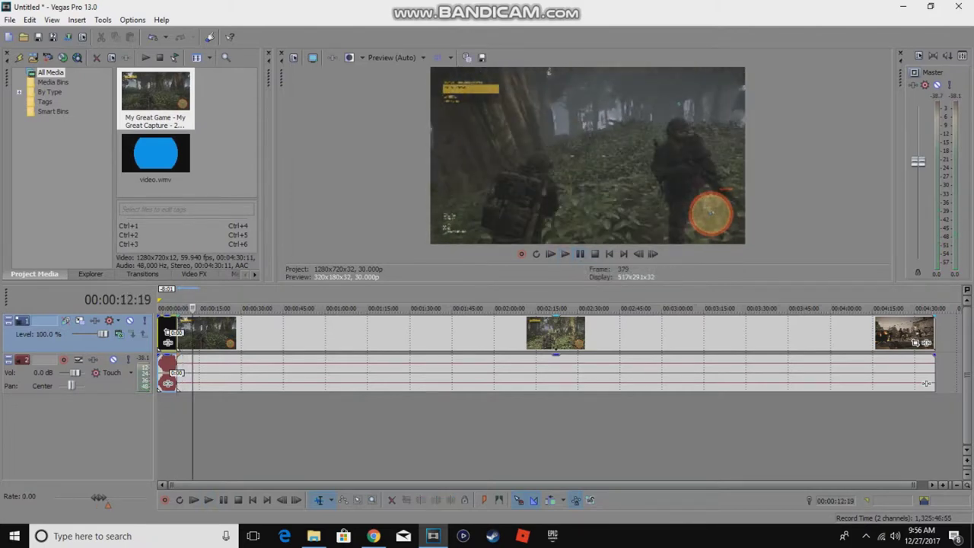
{"action": "left_click", "coordinate": [926, 383]}
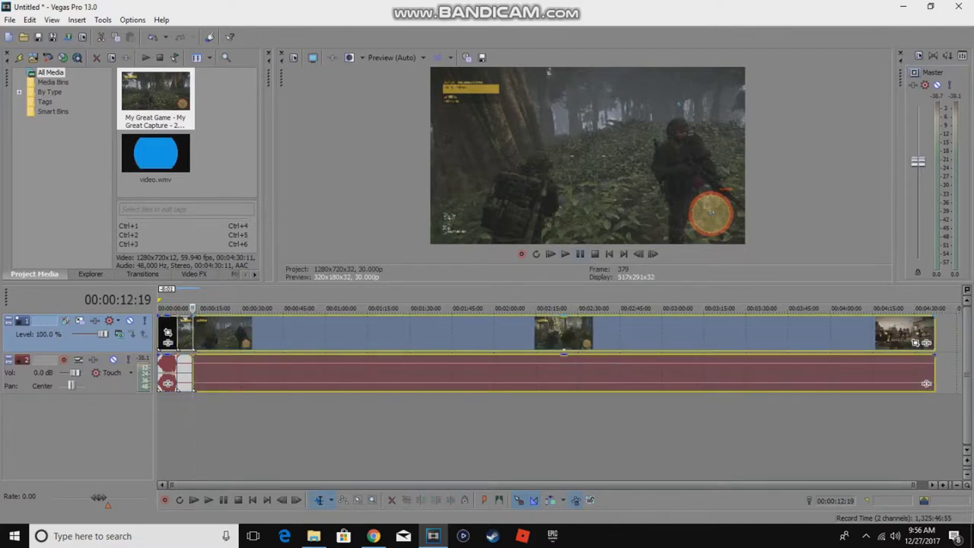
Split the gameplay clip at 00:00:17:21, delete the section after the 00:00:12:19 cut, and move the remainder back to close the gap
{"action": "left_click", "coordinate": [580, 254]}
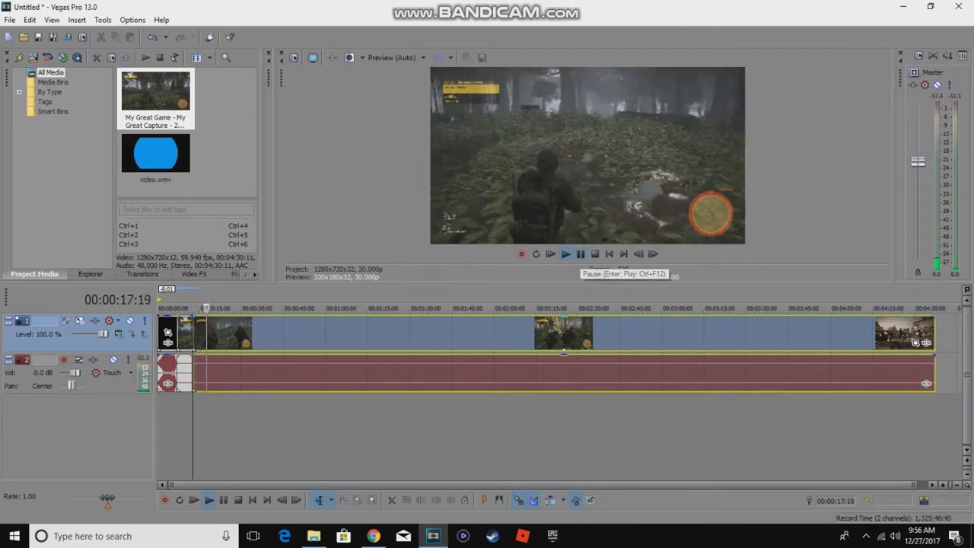
{"action": "left_click", "coordinate": [579, 253]}
{"action": "key", "text": "s"}
{"action": "right_click", "coordinate": [202, 334]}
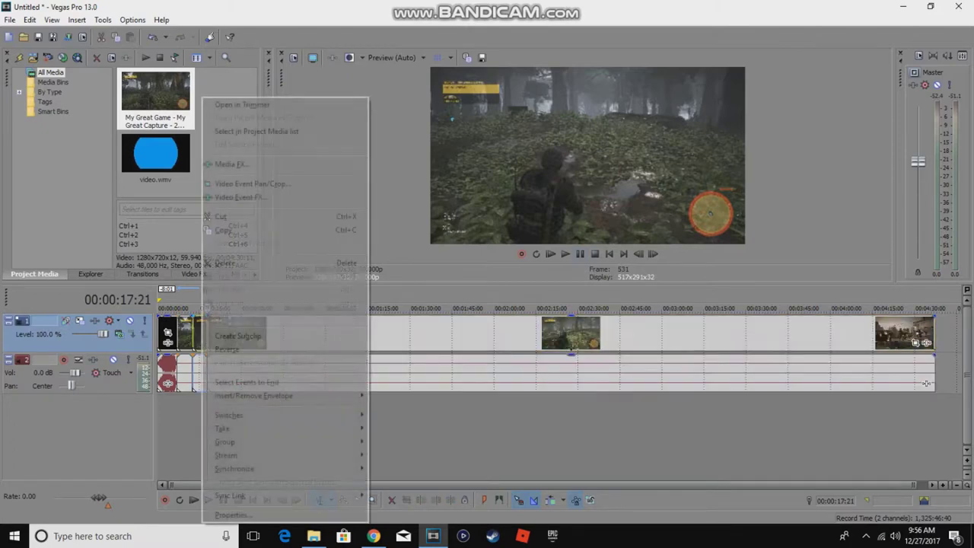
{"action": "left_click", "coordinate": [225, 264]}
{"action": "left_click_drag", "start_coordinate": [926, 383], "coordinate": [911, 383]}
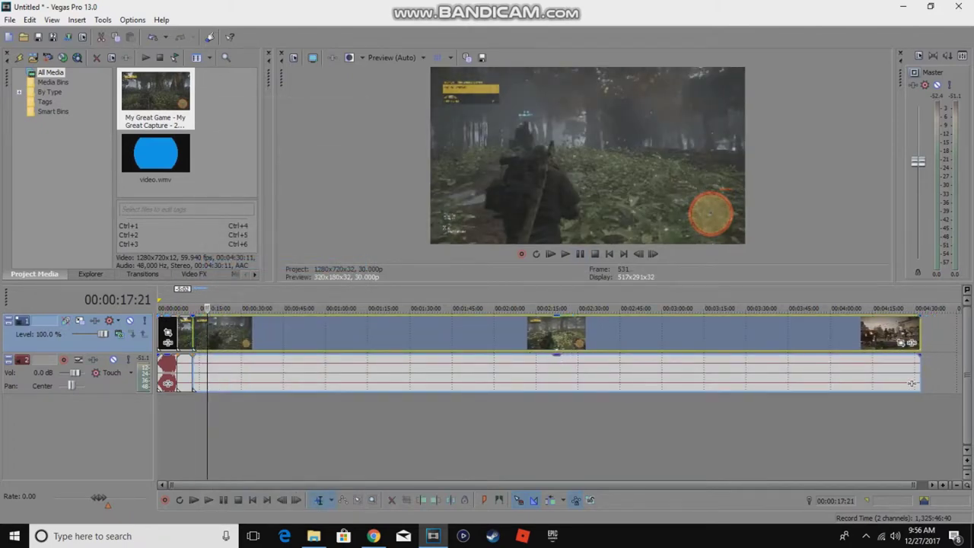
Play the edited timeline from the beginning and collapse the media and trimmer areas beside the video preview
{"action": "left_click", "coordinate": [159, 343]}
{"action": "key", "text": "space"}
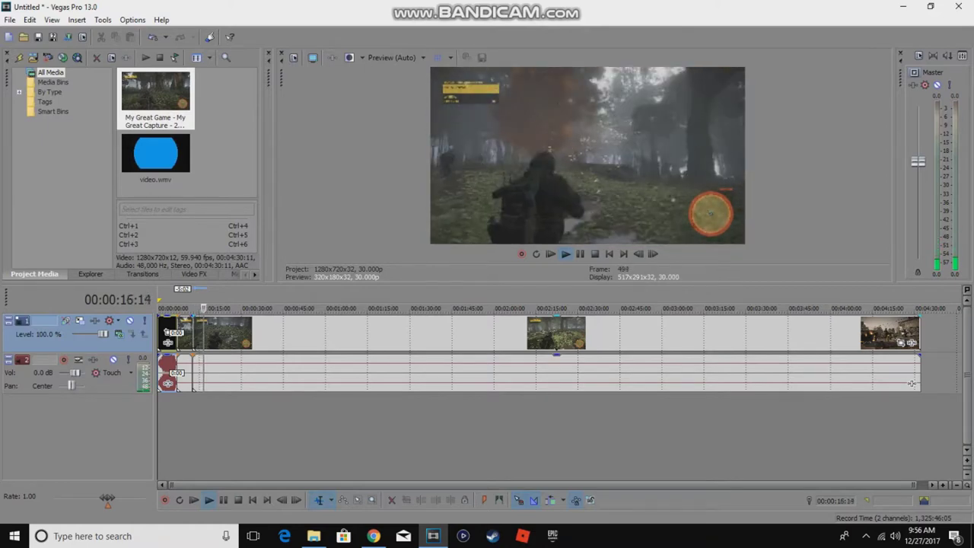
{"action": "left_click_drag", "start_coordinate": [263, 167], "coordinate": [165, 168]}
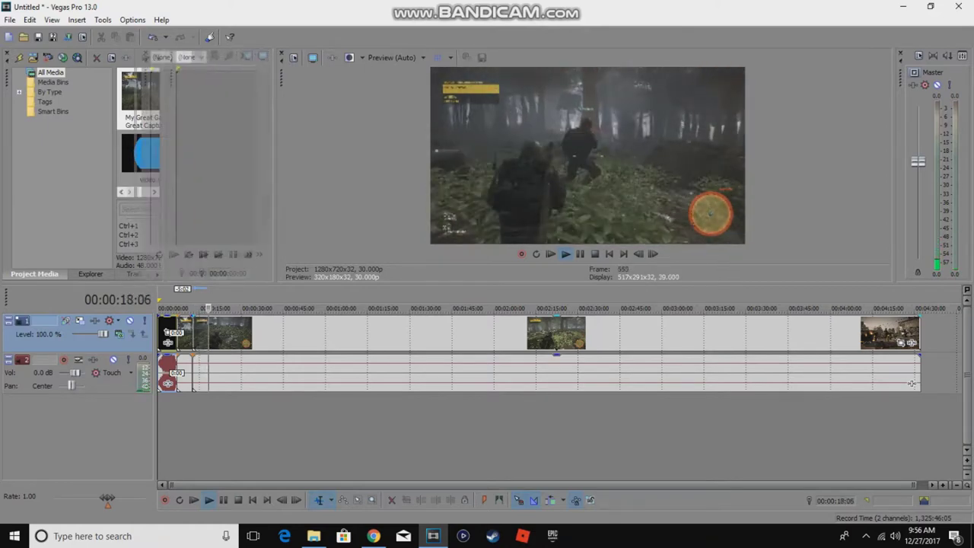
{"action": "left_click_drag", "start_coordinate": [276, 168], "coordinate": [26, 167]}
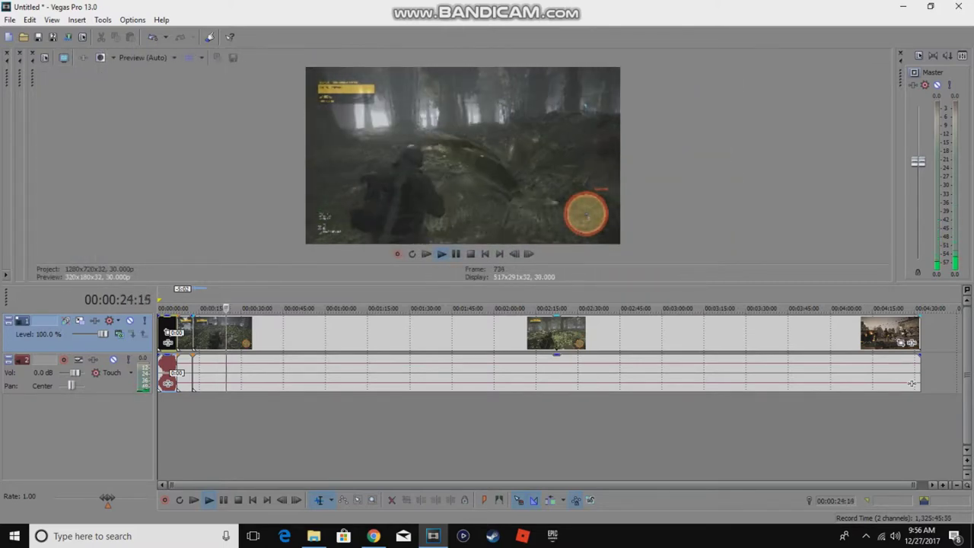
Cut the gameplay section between 00:00:25:17 and 00:00:34:29 out of the timeline, close the gap, and play the new cut
{"action": "left_click", "coordinate": [456, 254]}
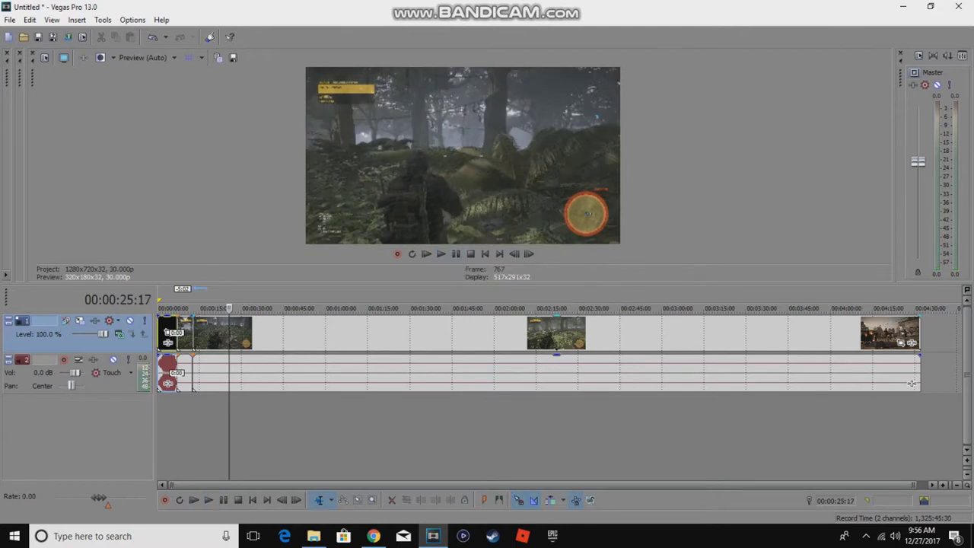
{"action": "key", "text": "s"}
{"action": "key", "text": "space"}
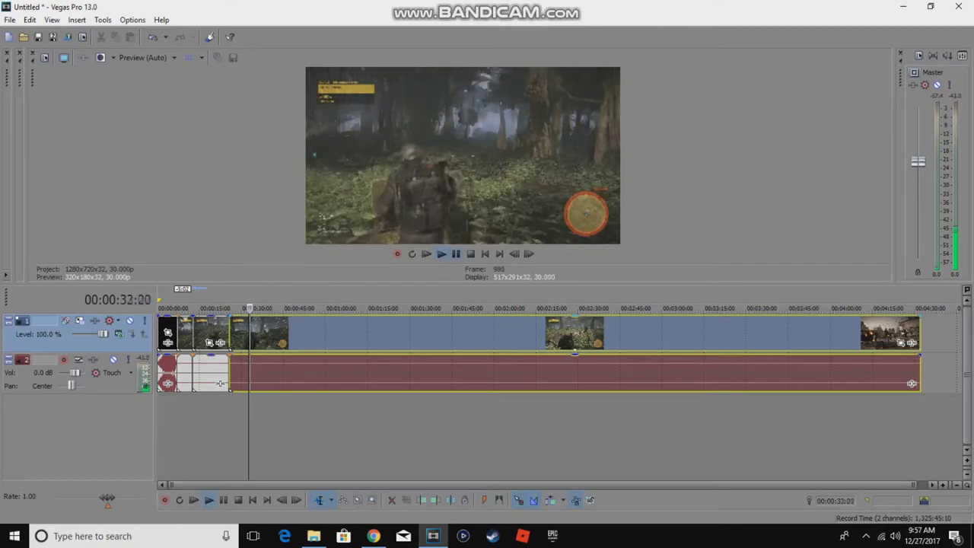
{"action": "key", "text": "Return"}
{"action": "key", "text": "Return"}
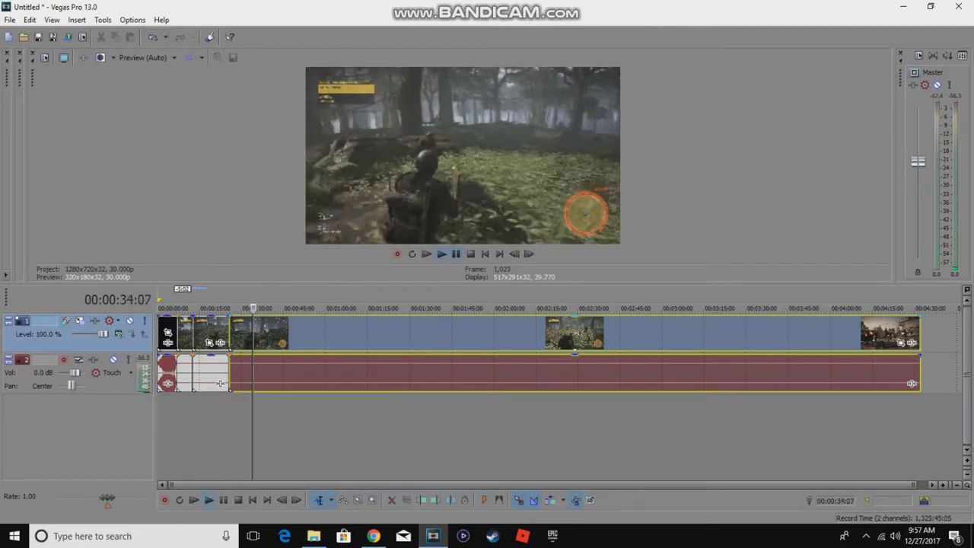
{"action": "key", "text": "Return"}
{"action": "key", "text": "s"}
{"action": "right_click", "coordinate": [246, 332]}
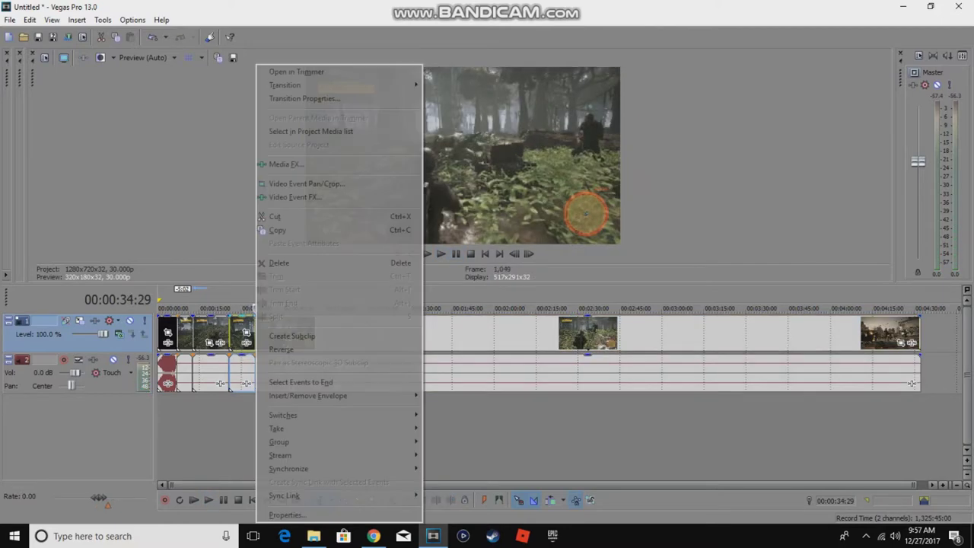
{"action": "left_click", "coordinate": [289, 271]}
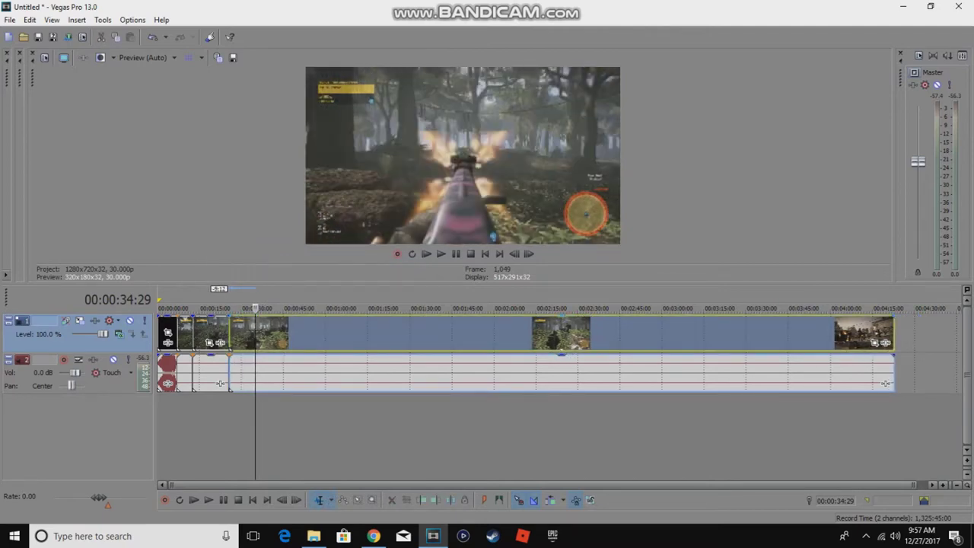
{"action": "left_click", "coordinate": [441, 254]}
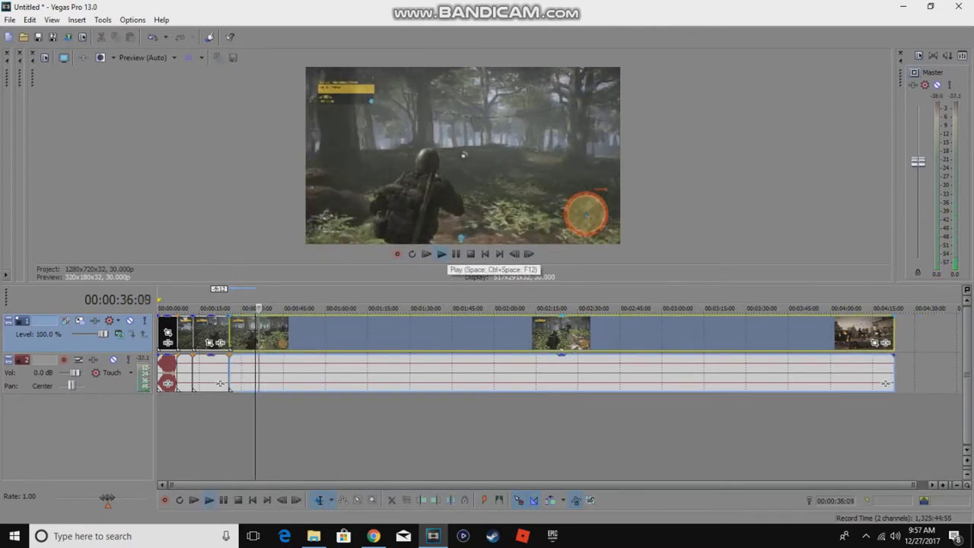
{"action": "left_click", "coordinate": [454, 255]}
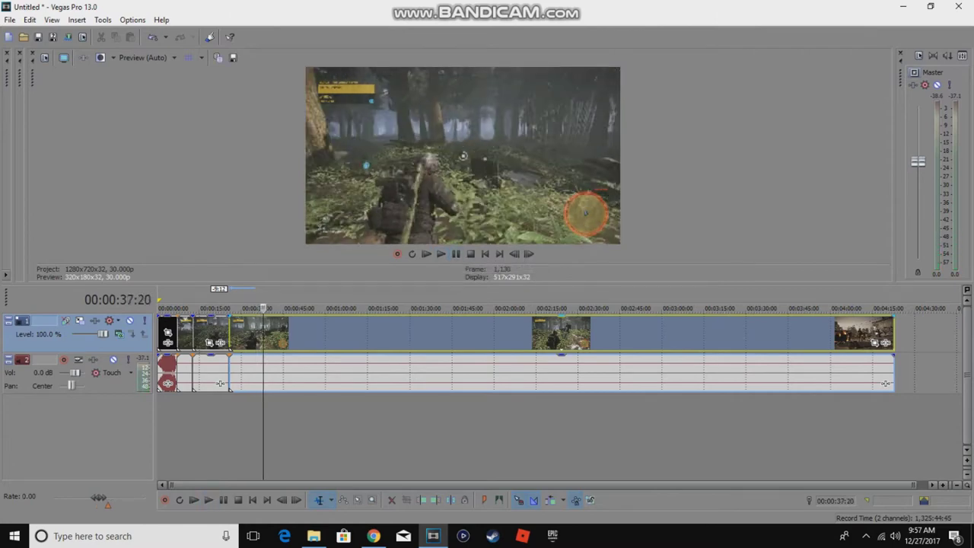
Look through the available output formats in the Render As settings and try the favorites-only filter
{"action": "left_click", "coordinate": [10, 20]}
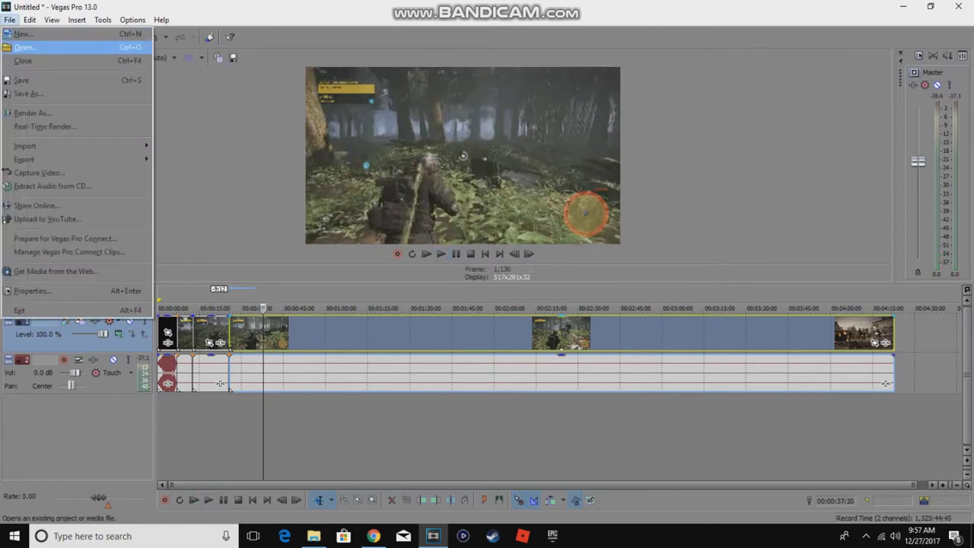
{"action": "left_click", "coordinate": [31, 113]}
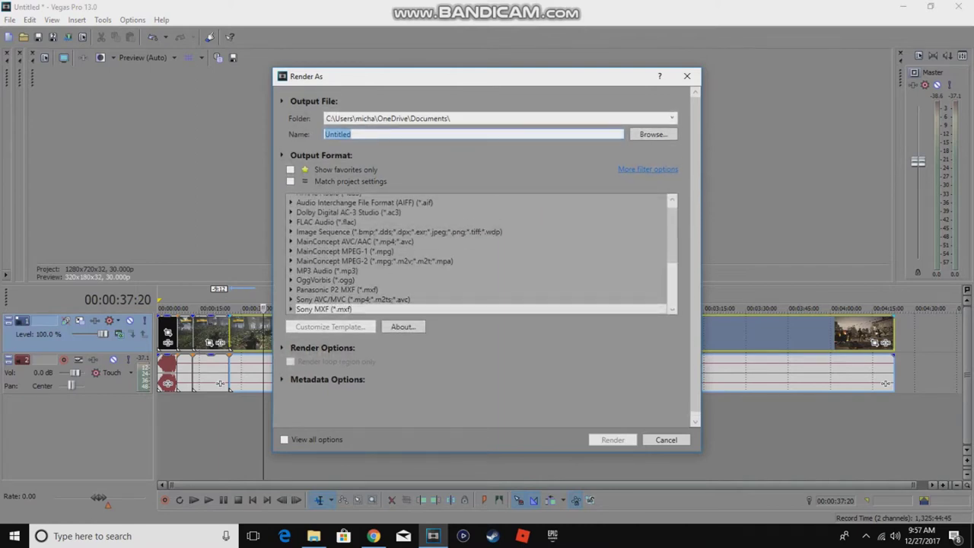
{"action": "left_click_drag", "start_coordinate": [672, 236], "coordinate": [672, 265]}
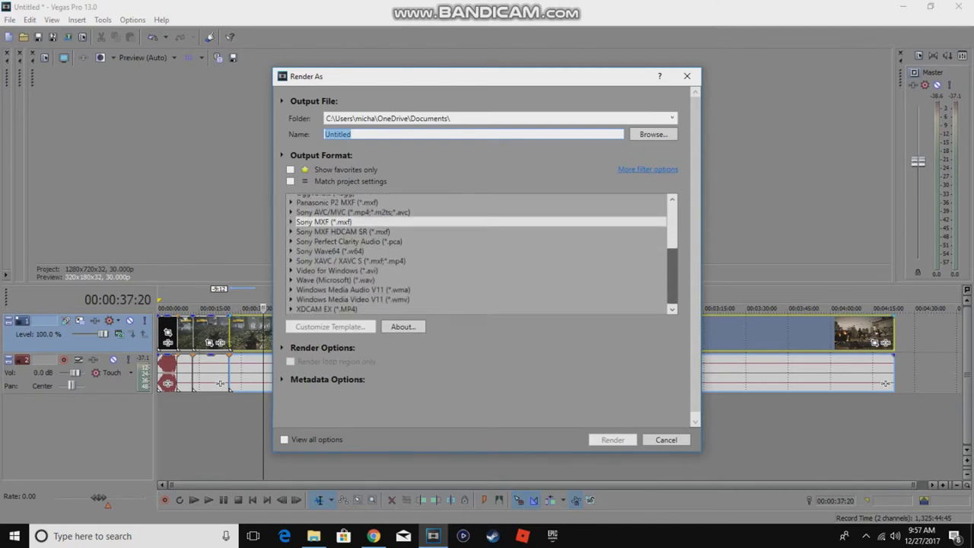
{"action": "left_click_drag", "start_coordinate": [671, 276], "coordinate": [671, 232]}
{"action": "scroll", "coordinate": [486, 255], "scroll_direction": "down", "scroll_amount": 1}
{"action": "left_click", "coordinate": [291, 165]}
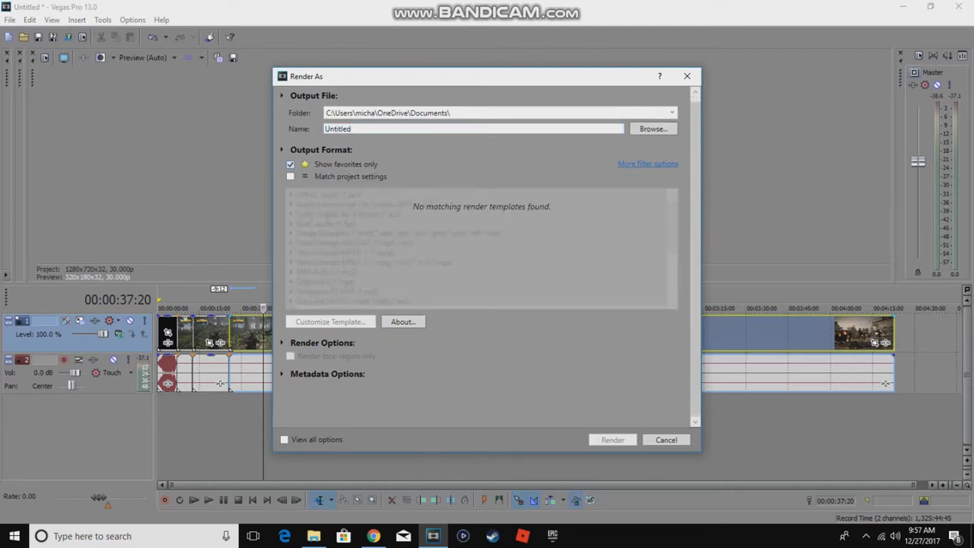
{"action": "left_click", "coordinate": [290, 164]}
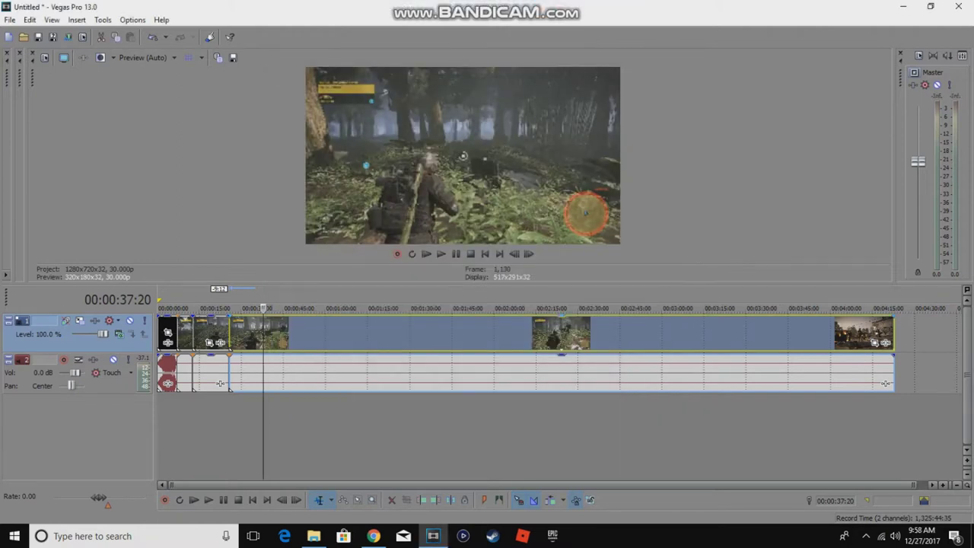
Add a short fade-out to the end of the last gameplay video clip and play the ending
{"action": "key", "text": "ctrl+a"}
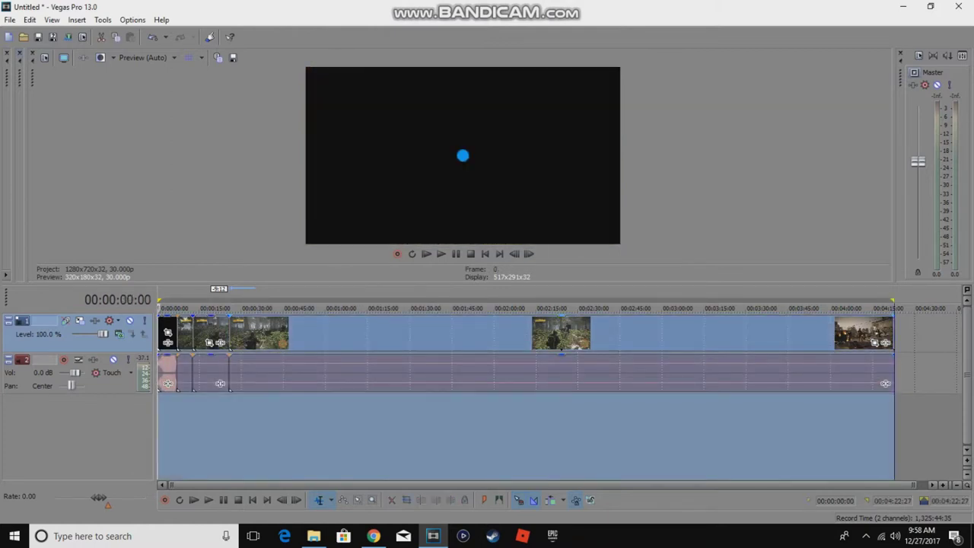
{"action": "left_click", "coordinate": [908, 419]}
{"action": "left_click_drag", "start_coordinate": [892, 318], "coordinate": [881, 320]}
{"action": "left_click", "coordinate": [859, 330]}
{"action": "key", "text": "space"}
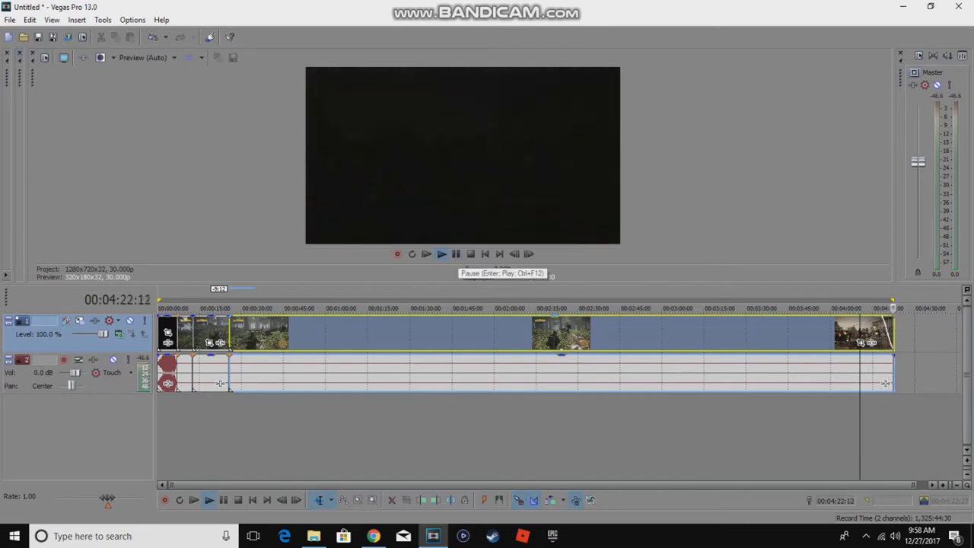
Select the entire timeline as the render region and show only favorite templates in the Render As settings
{"action": "key", "text": "ctrl+a"}
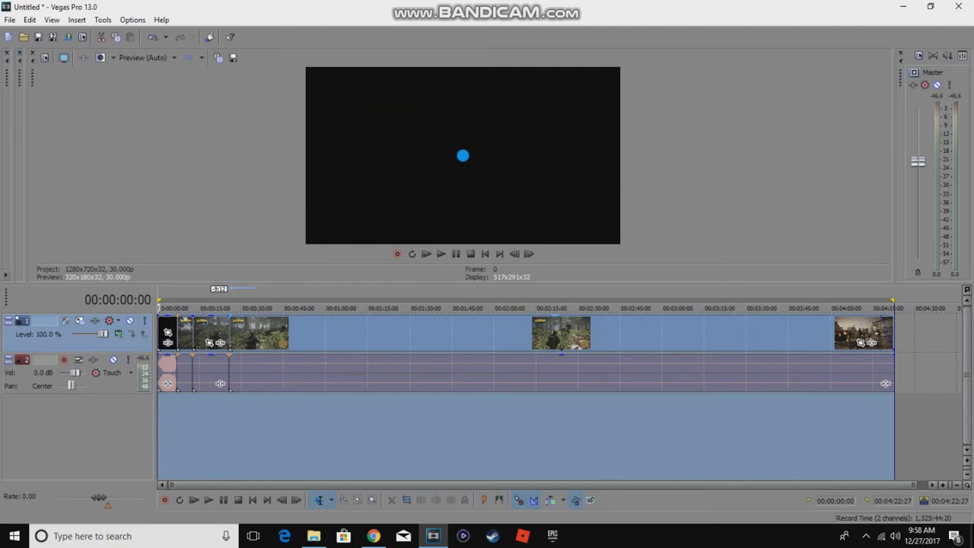
{"action": "left_click", "coordinate": [10, 20]}
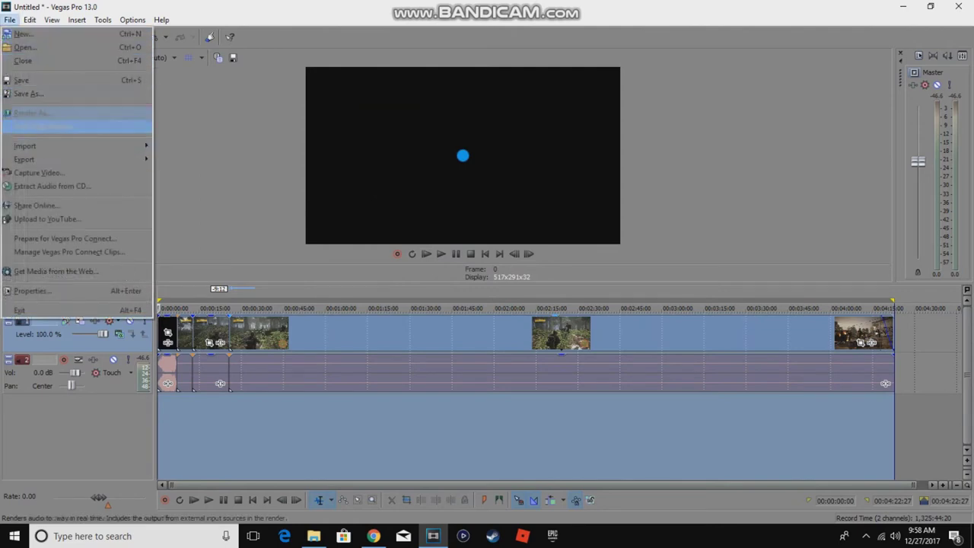
{"action": "left_click", "coordinate": [35, 113]}
{"action": "left_click", "coordinate": [289, 170]}
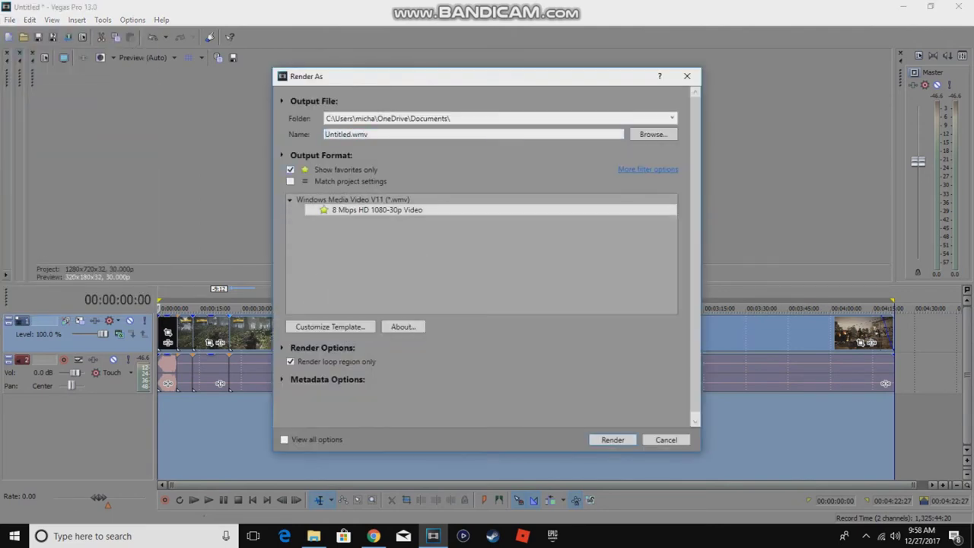
Render the selected region as Untitled.wmv with the Windows Media Video V11 template 8 Mbps HD 1080-30p Video
{"action": "left_click", "coordinate": [353, 199]}
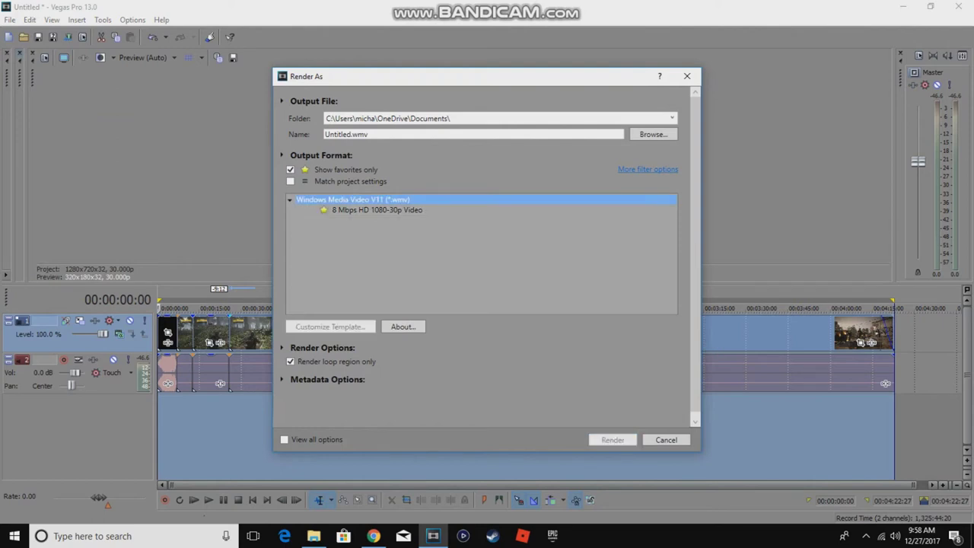
{"action": "left_click", "coordinate": [472, 134]}
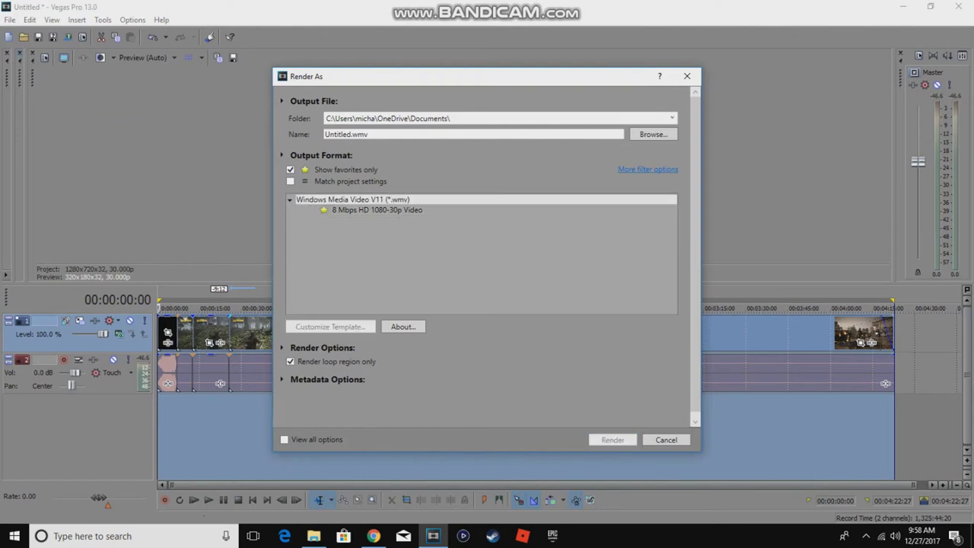
{"action": "left_click", "coordinate": [376, 210]}
{"action": "left_click", "coordinate": [613, 440]}
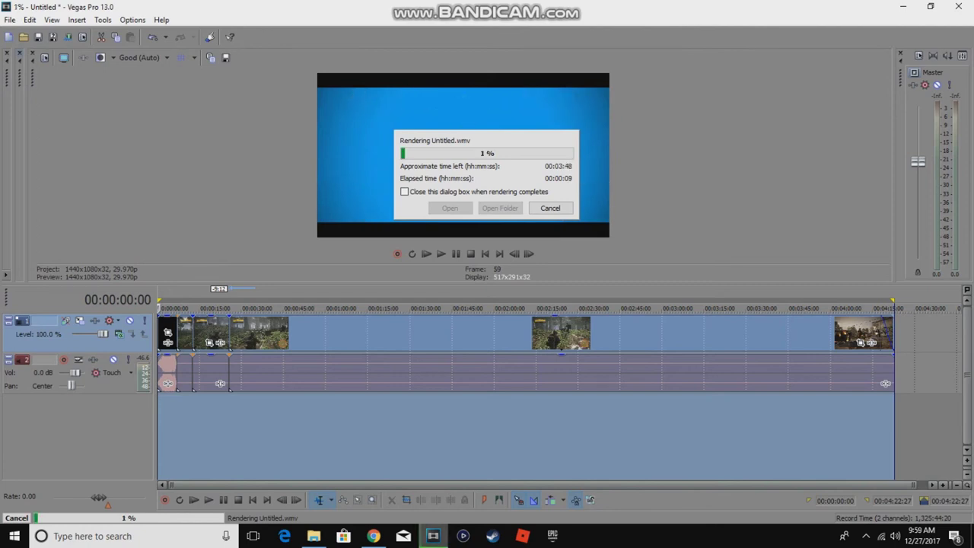
Switch to the desktop, set the Vegas Pro 13.0 and Game Capture HD shortcuts apart from the other icons, and return them to the icon columns
{"action": "left_click", "coordinate": [433, 536]}
{"action": "left_click_drag", "start_coordinate": [439, 209], "coordinate": [254, 152]}
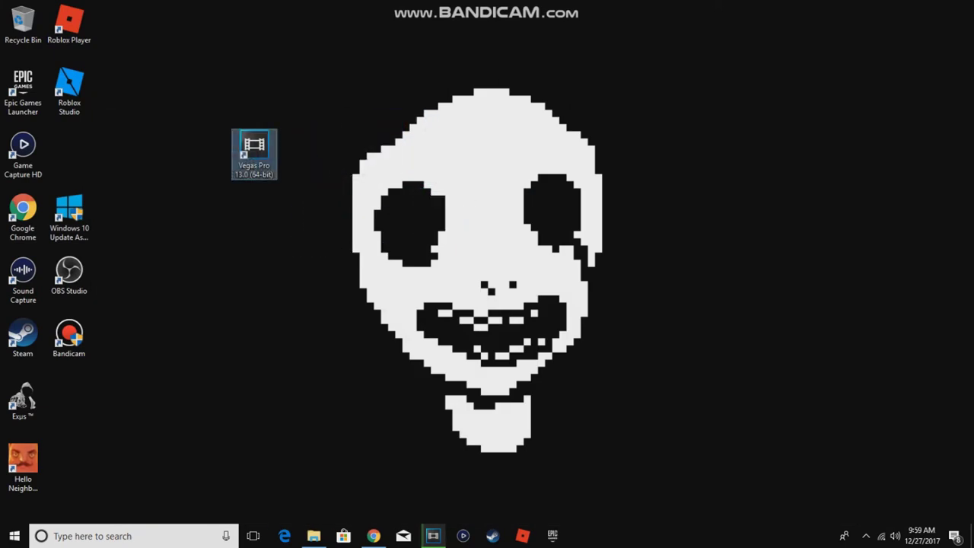
{"action": "left_click_drag", "start_coordinate": [23, 148], "coordinate": [301, 150]}
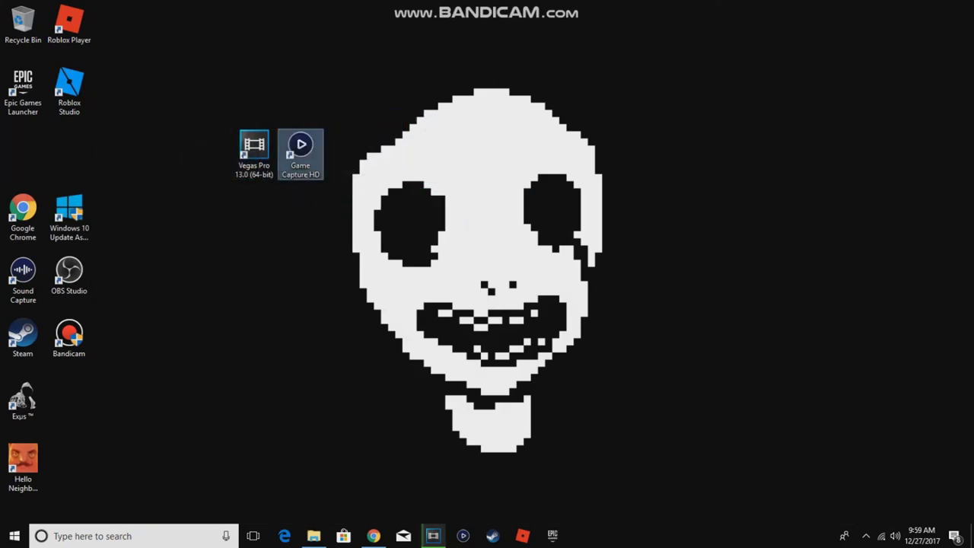
{"action": "left_click_drag", "start_coordinate": [345, 218], "coordinate": [203, 127]}
{"action": "right_click", "coordinate": [344, 217]}
{"action": "left_click", "coordinate": [203, 127]}
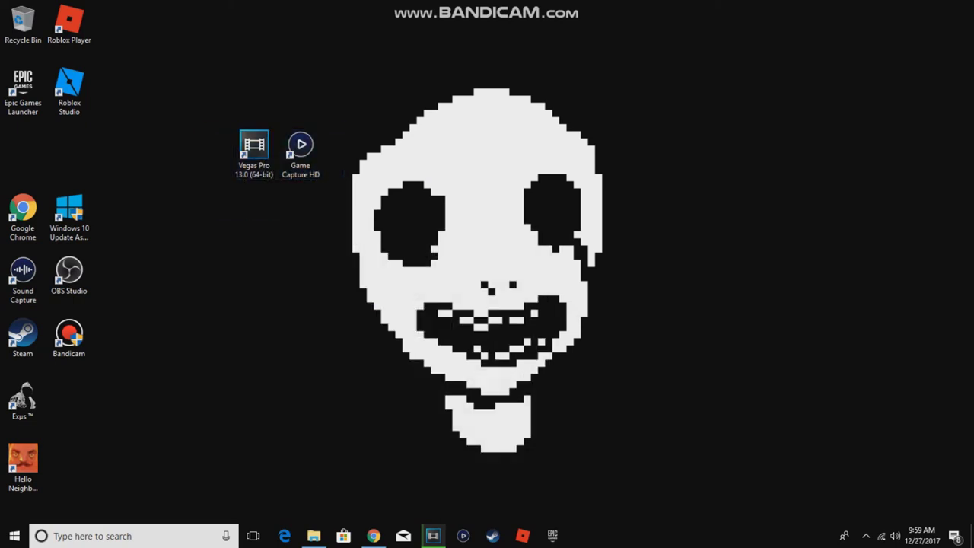
{"action": "left_click_drag", "start_coordinate": [254, 152], "coordinate": [69, 152]}
{"action": "left_click_drag", "start_coordinate": [301, 152], "coordinate": [19, 151]}
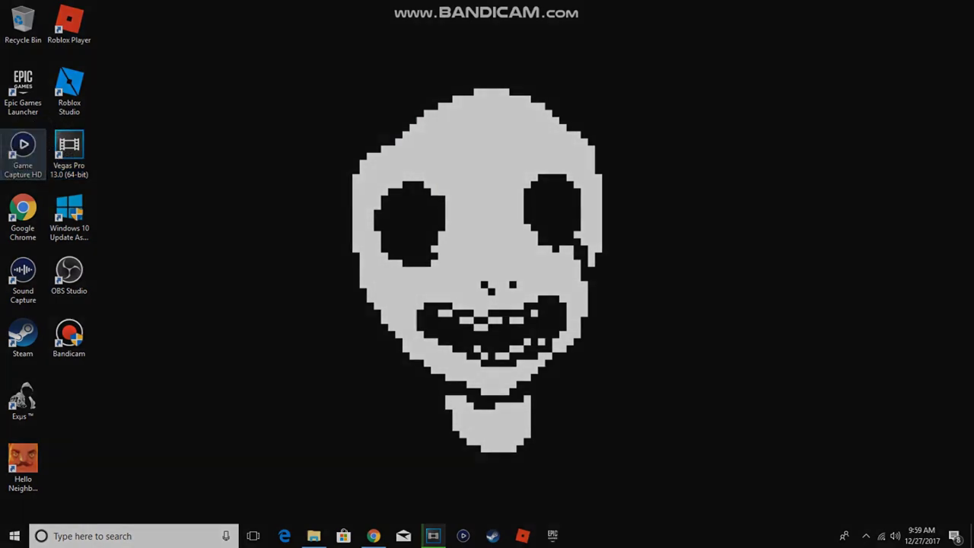